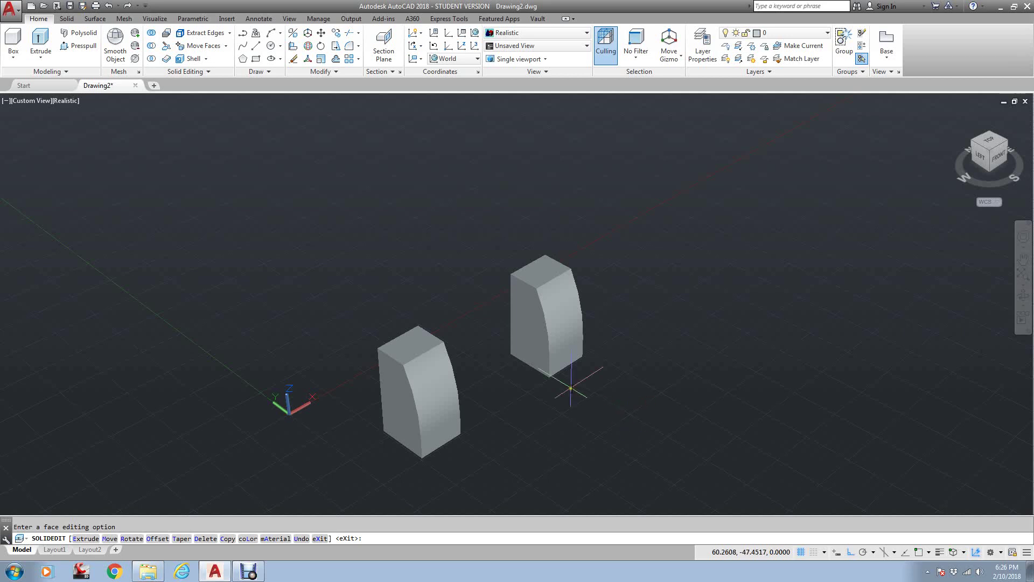
middle_drag(399, 353, 489, 354)
scroll(528, 346, up, 2)
middle_drag(582, 352, 537, 295)
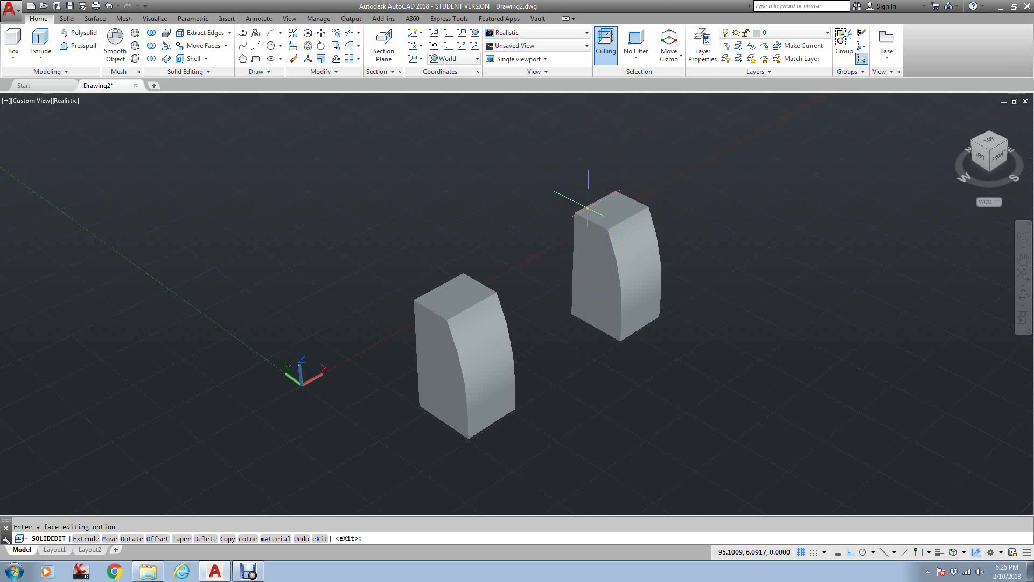
click(226, 46)
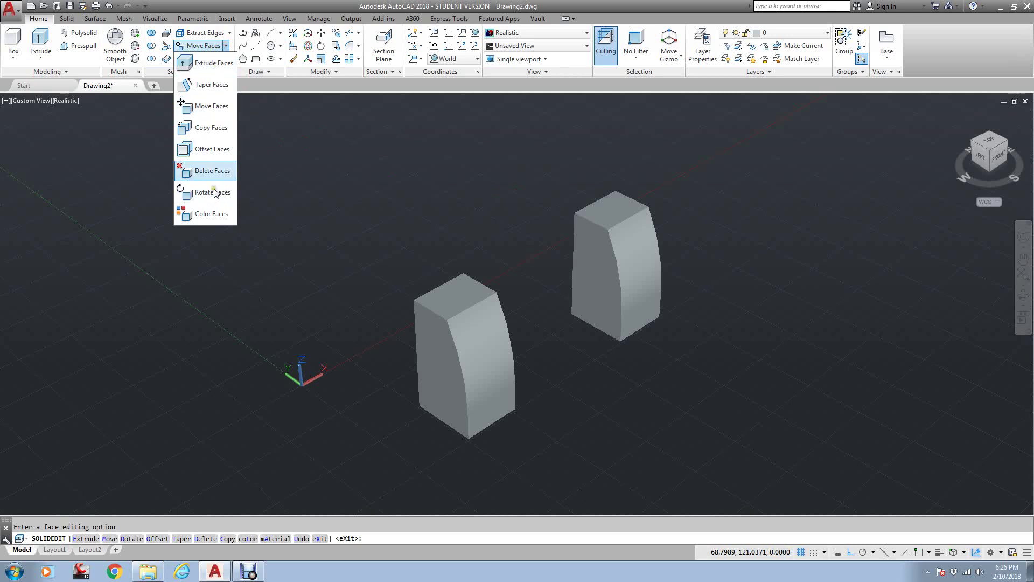
click(214, 107)
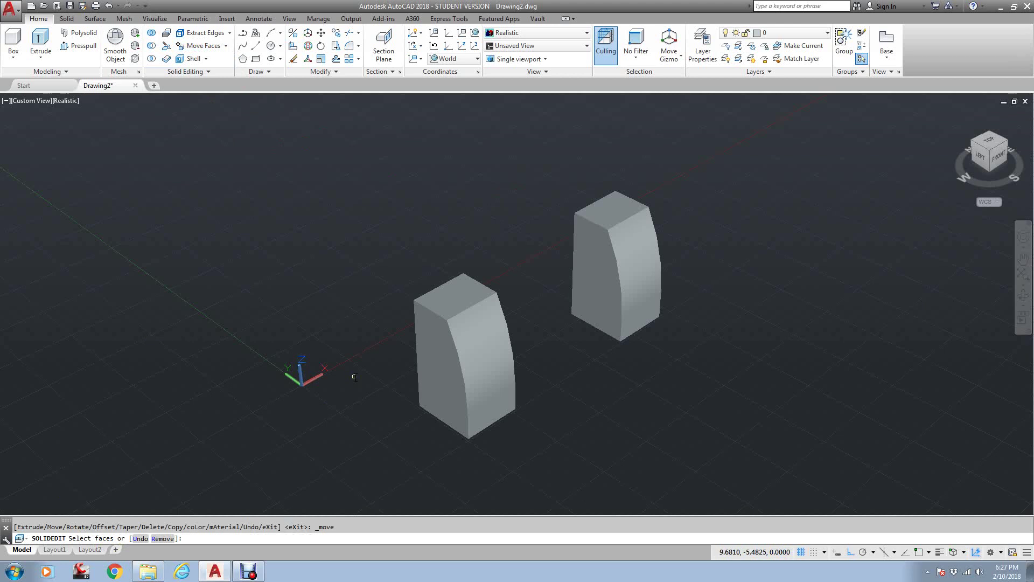
scroll(668, 215, up, 2)
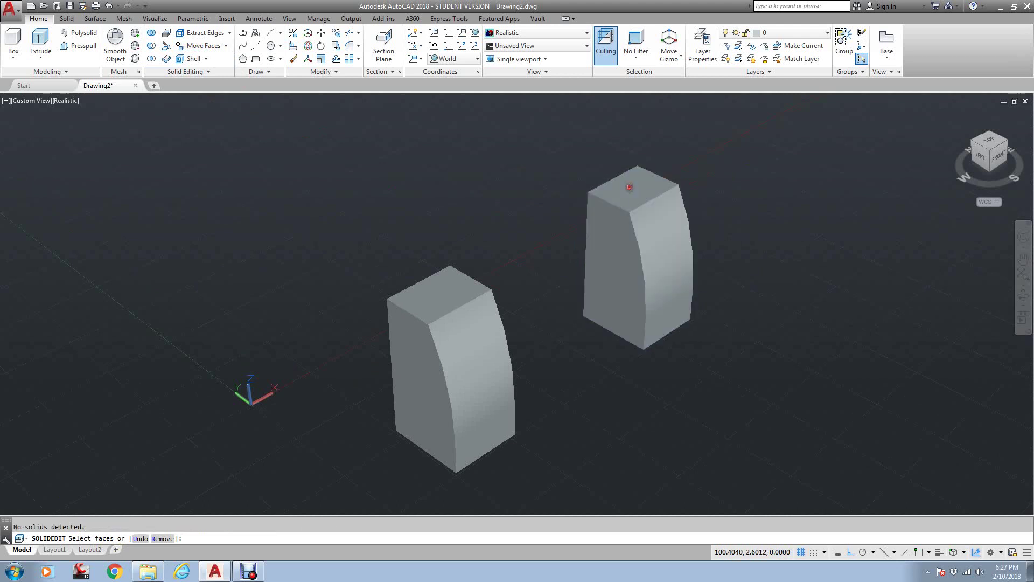
key(Escape)
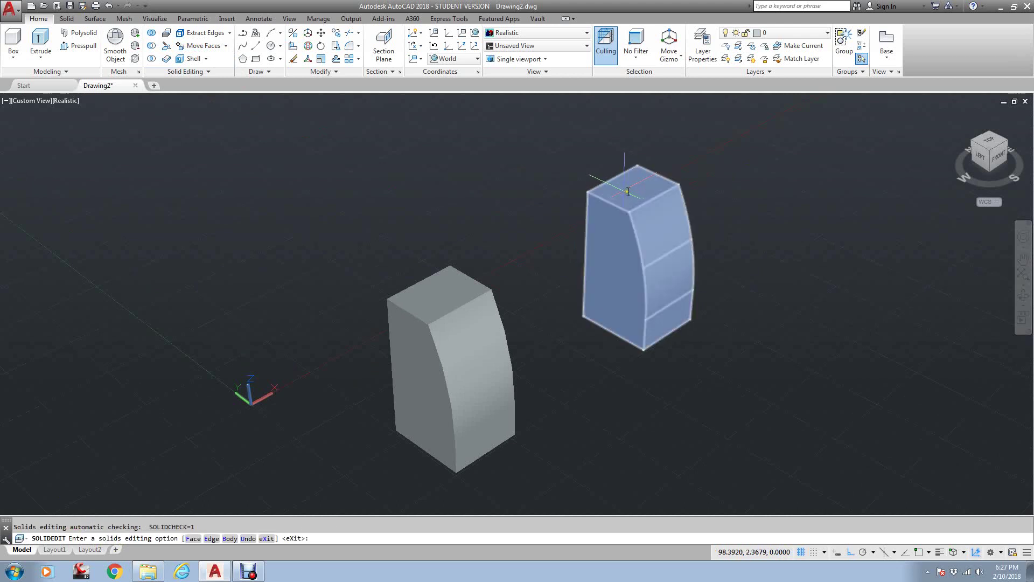
- Move the top, curved, back and both side faces of the solid nearest the origin 5 units up along Z
click(200, 45)
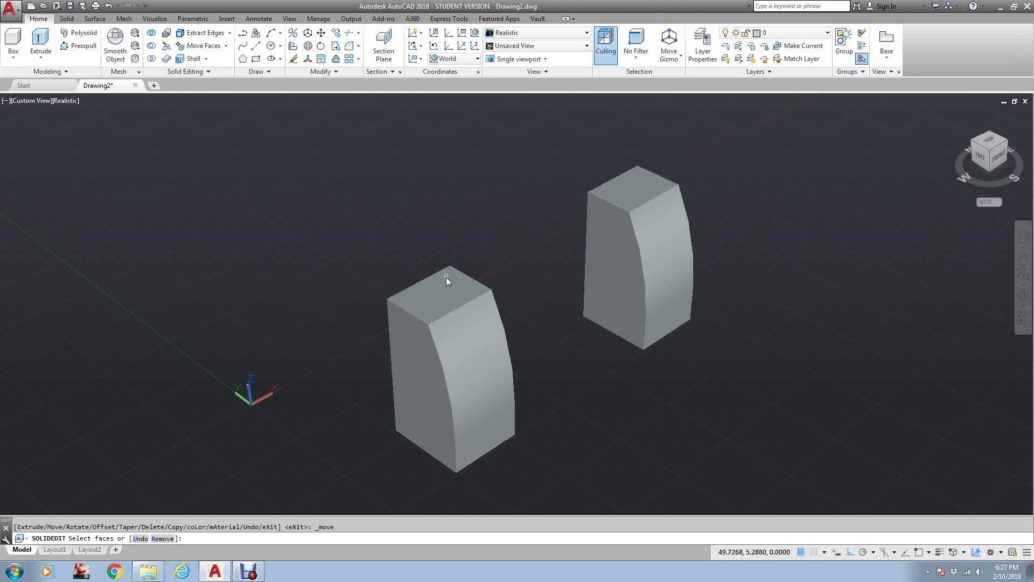
click(441, 295)
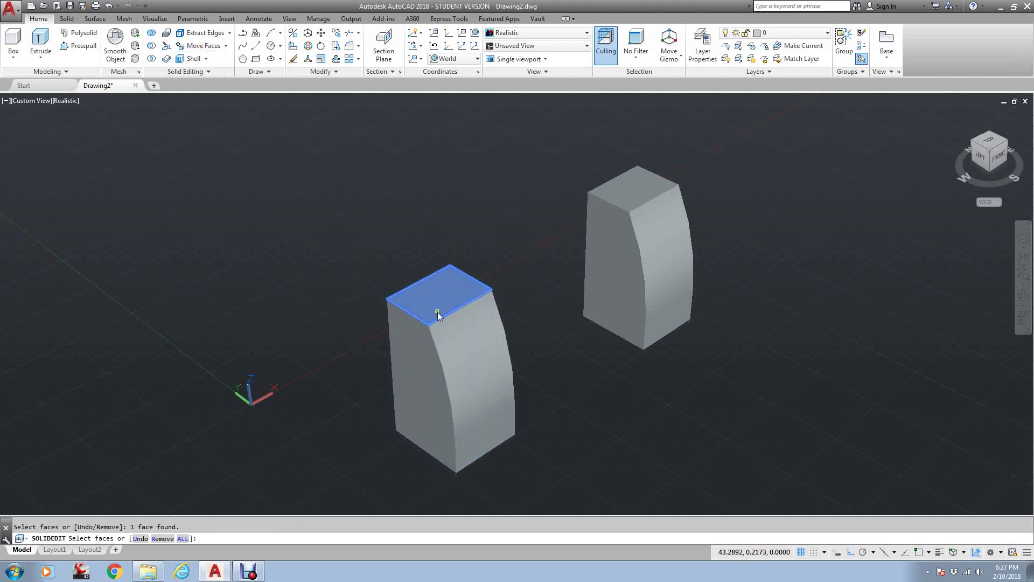
click(425, 354)
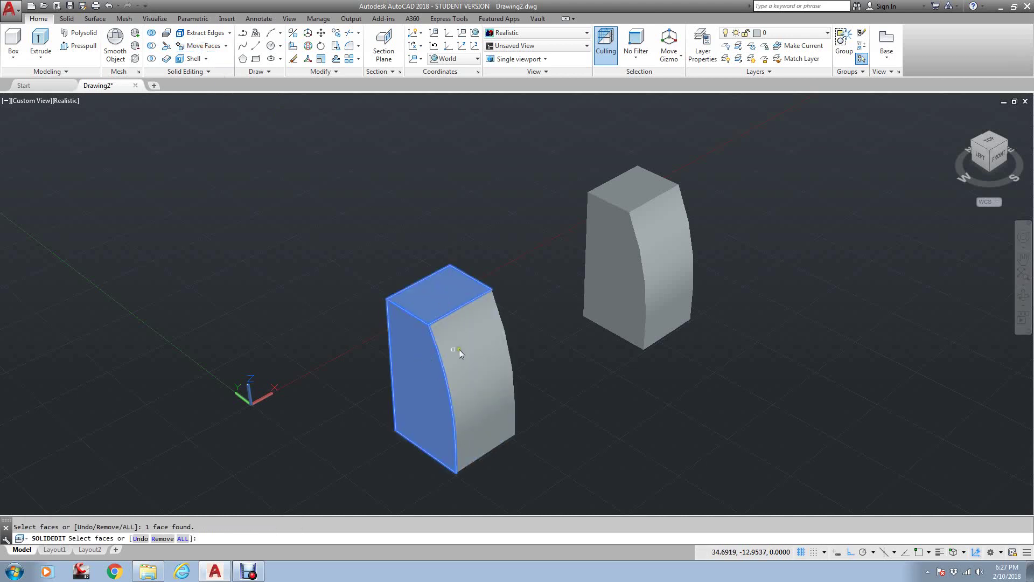
click(473, 342)
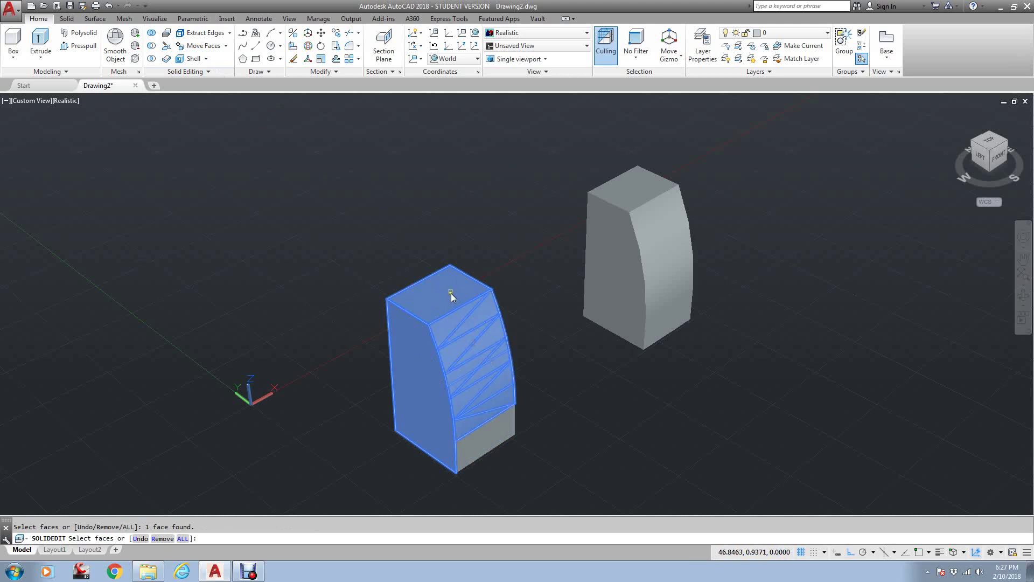
click(999, 156)
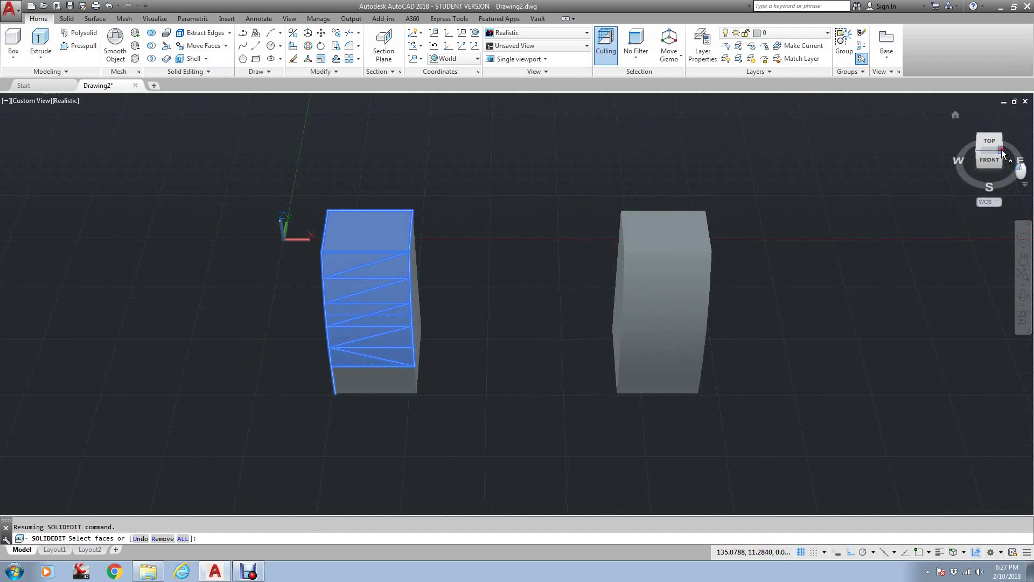
click(1003, 151)
click(457, 222)
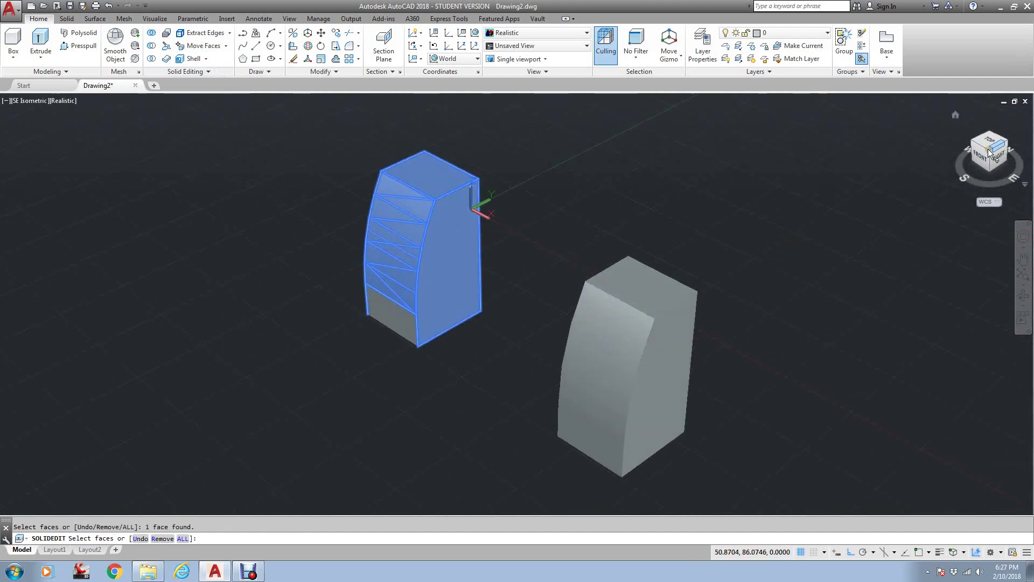
click(1006, 148)
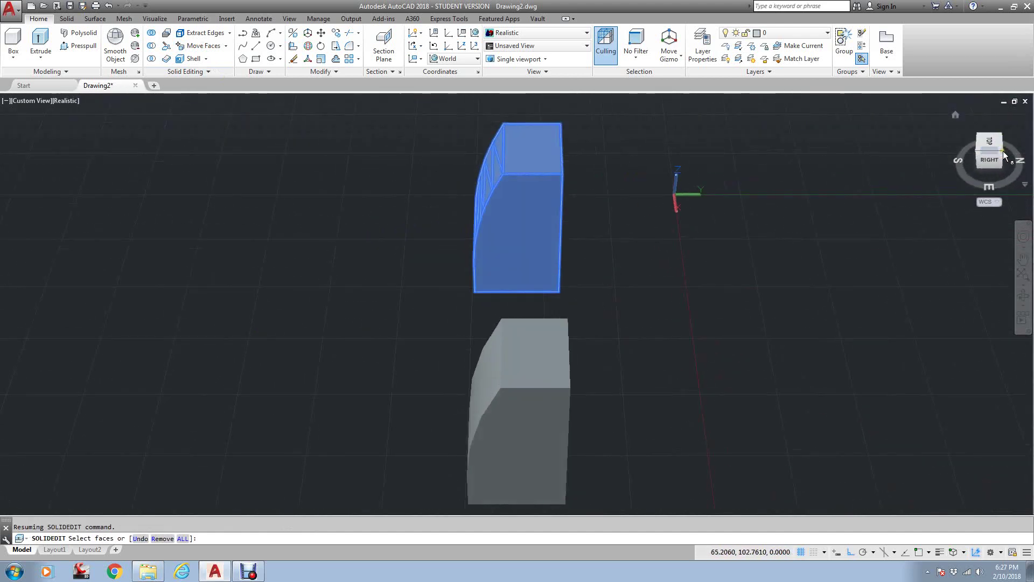
click(1002, 151)
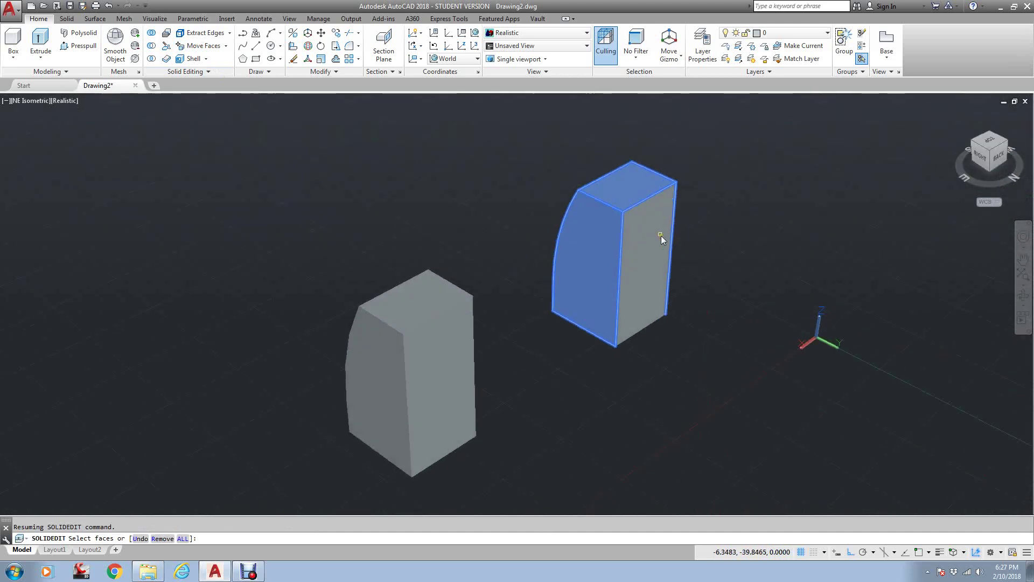
click(652, 234)
key(Return)
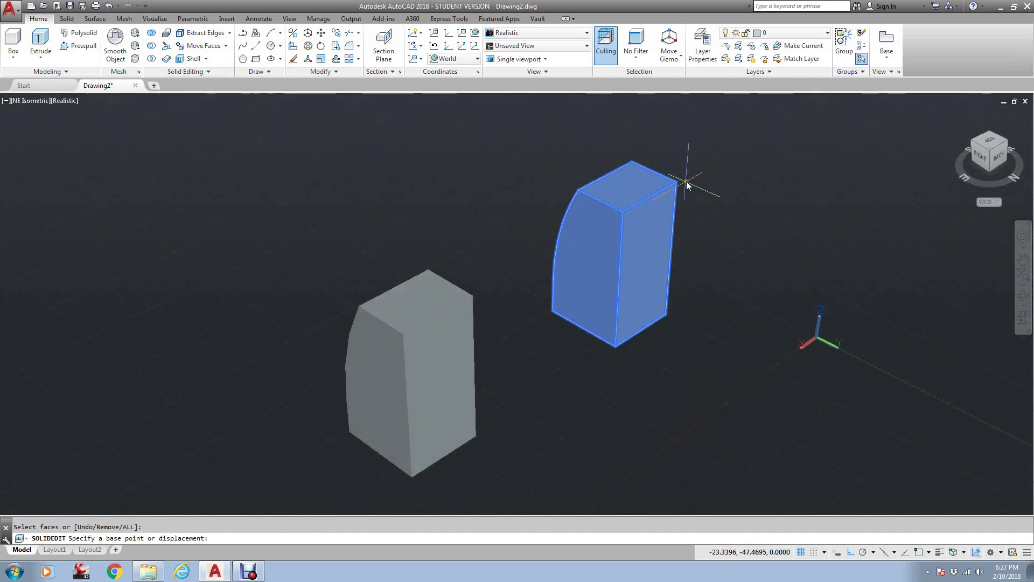
click(690, 179)
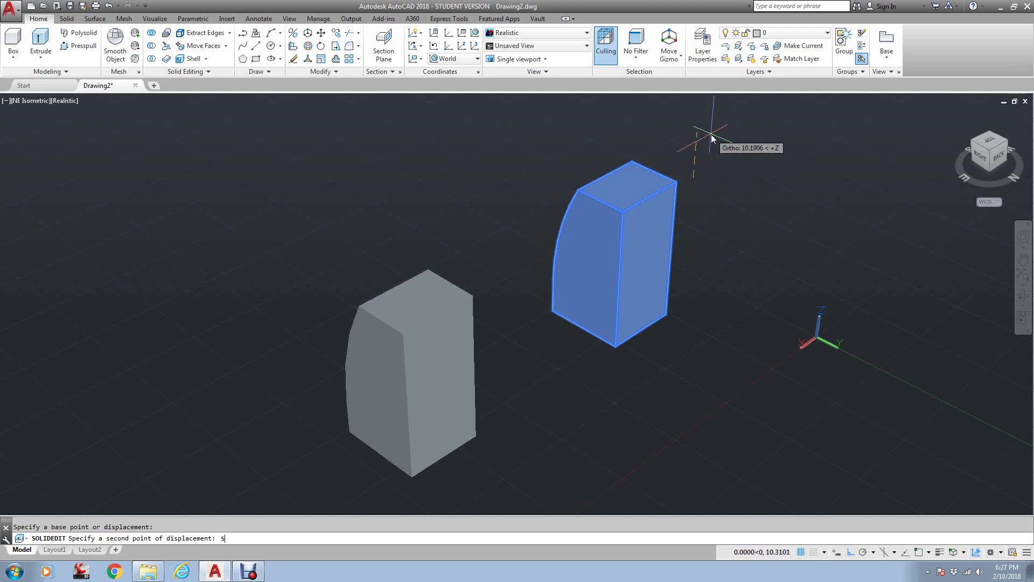
text(5)
key(Return)
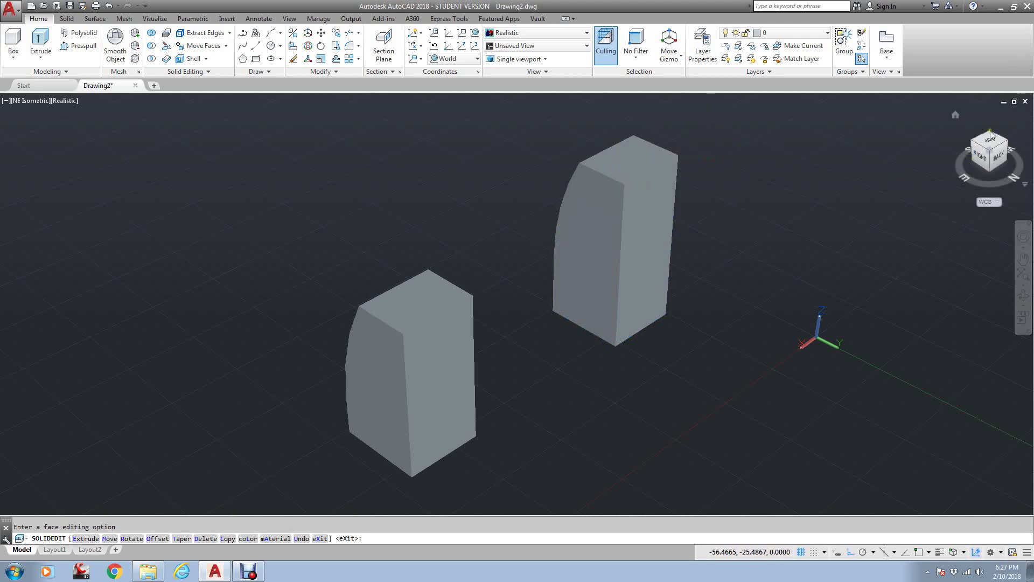
- Move only the top face of the solid farther from the origin 5 units up along Z
click(971, 135)
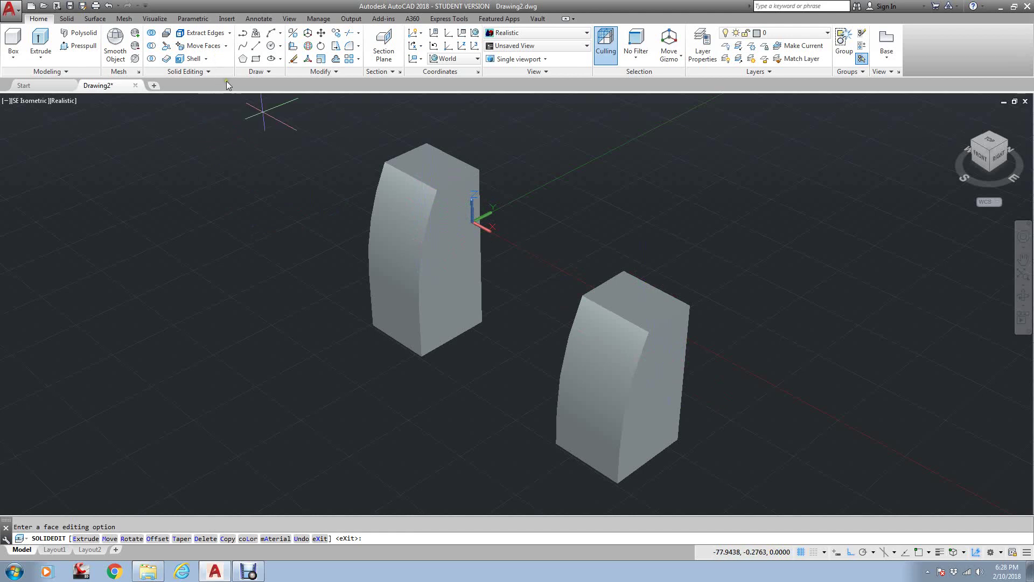
click(199, 45)
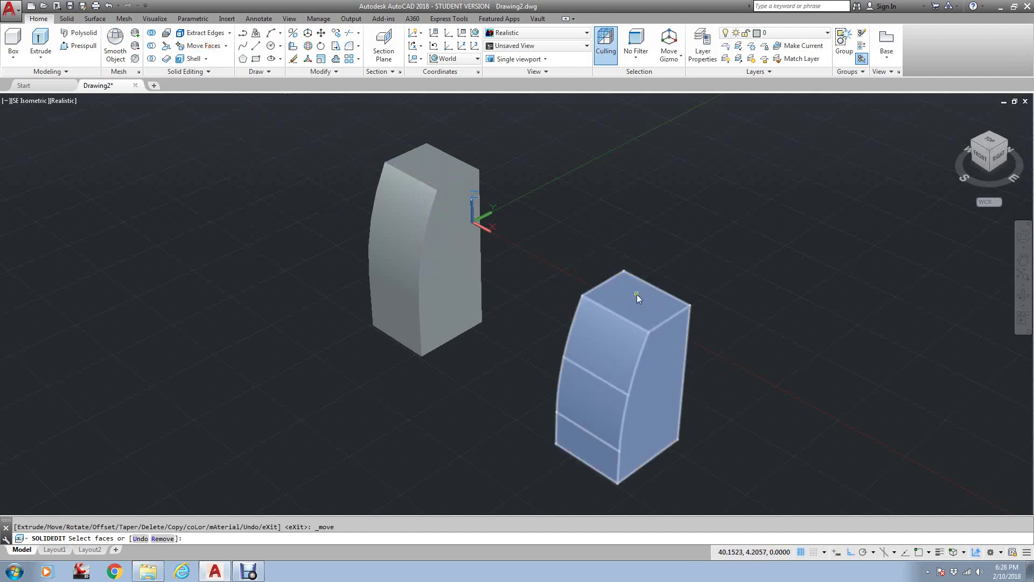
click(637, 298)
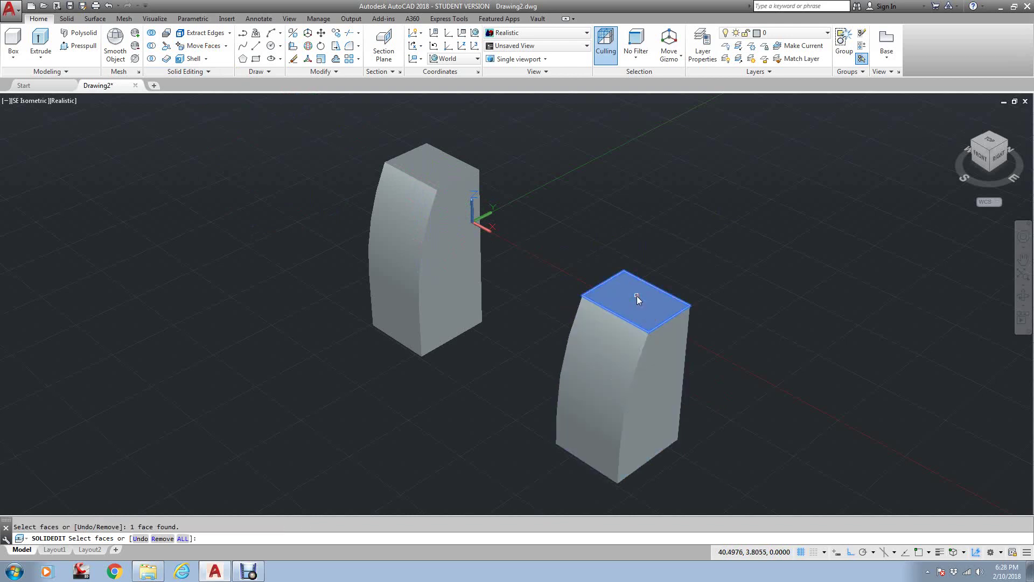
key(Return)
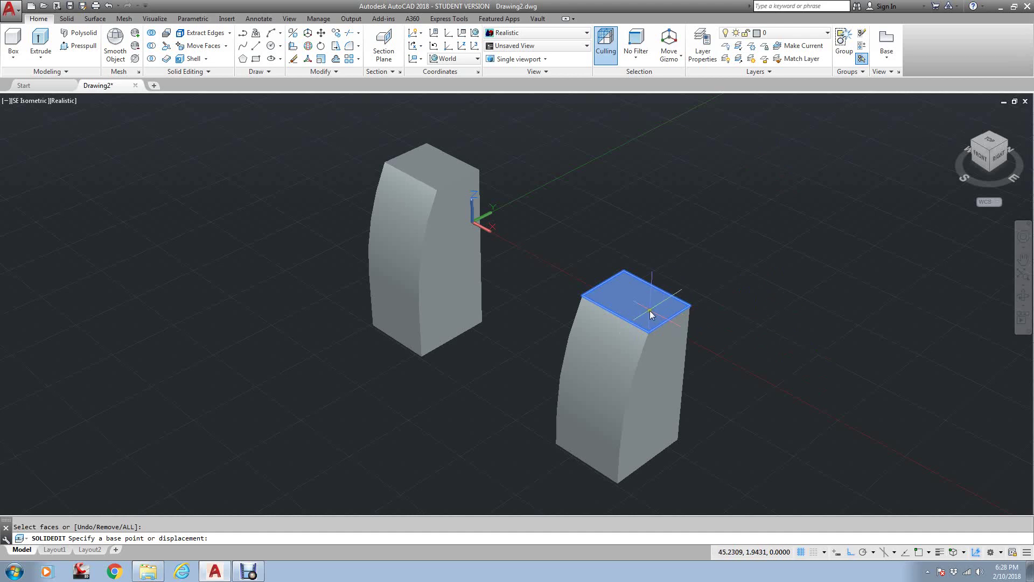
click(781, 299)
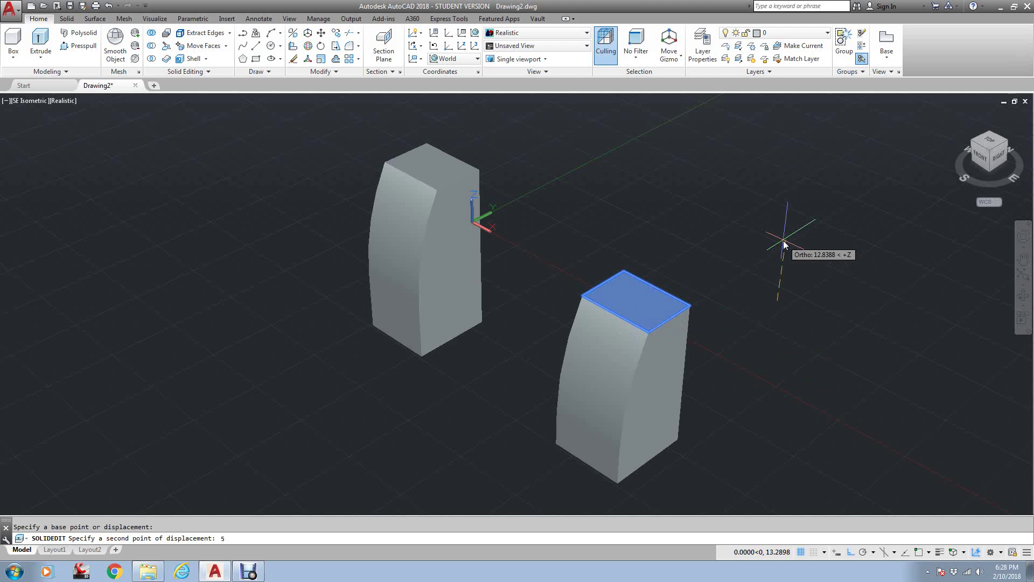
key(Return)
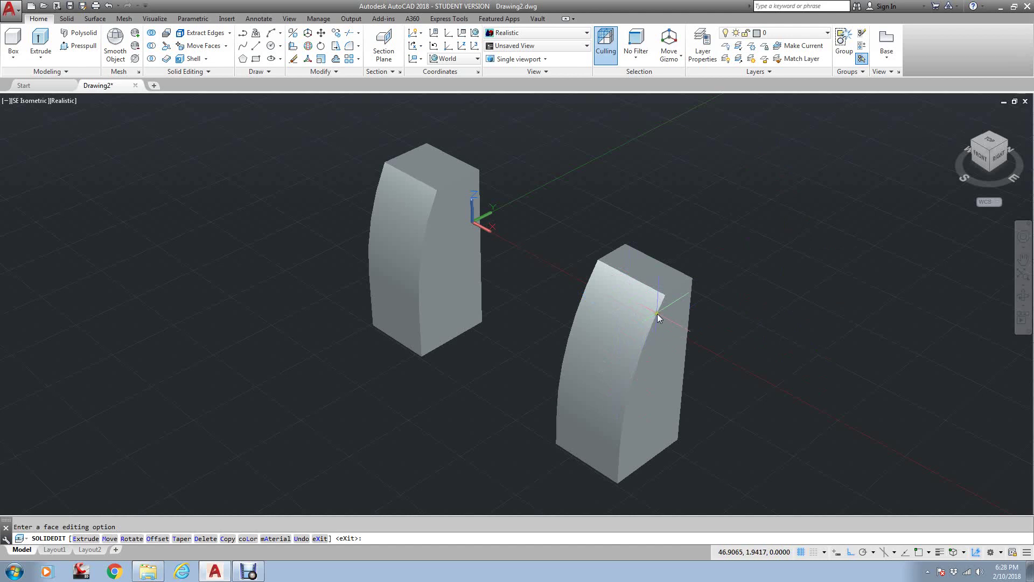
- Undo the 5-unit move of the farther solid's top face
key(Escape)
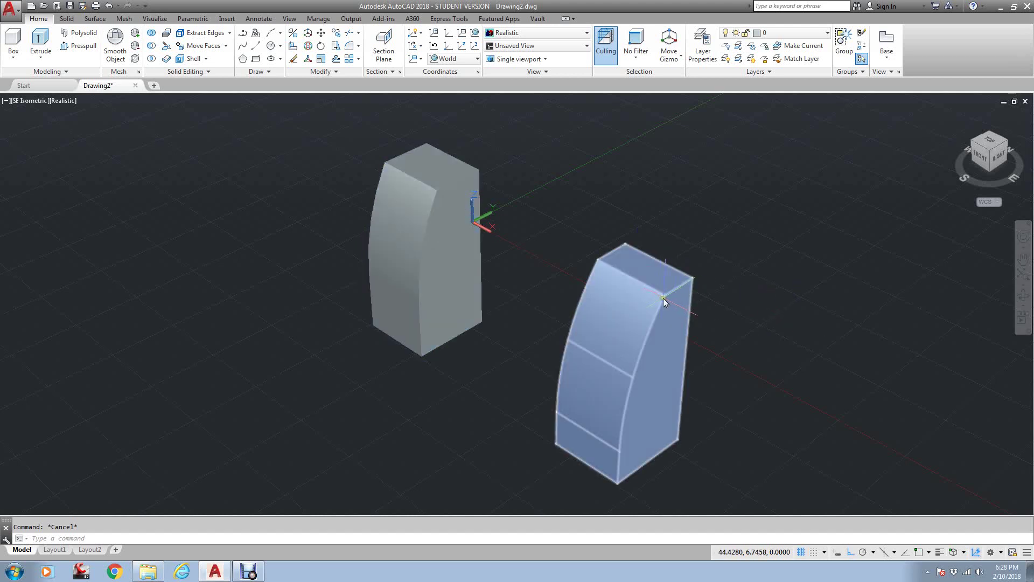
text(u)
key(Return)
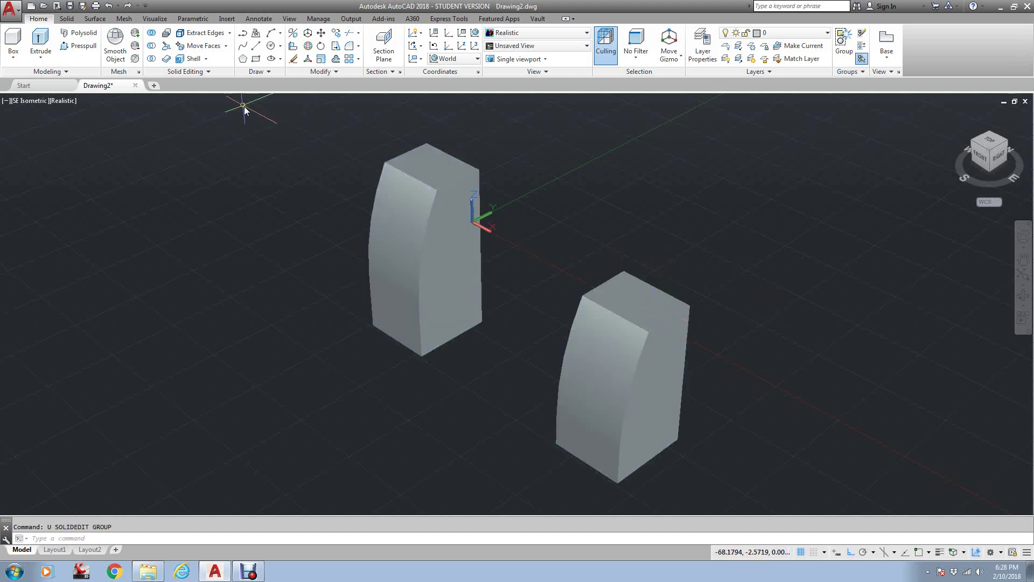
- Move only the top face of the solid farther from the origin 7 units up along Z
click(208, 48)
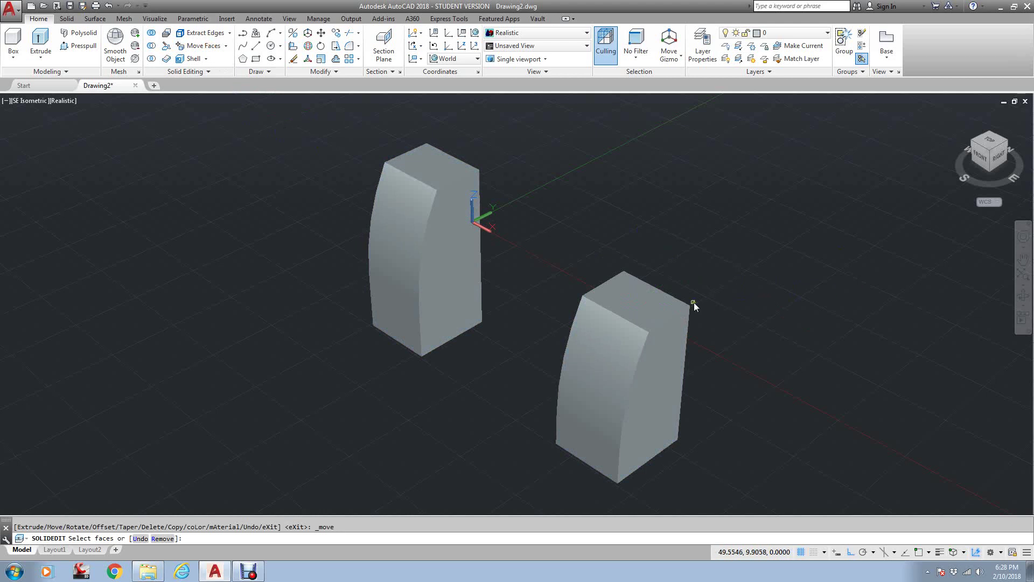
click(651, 306)
key(Return)
click(727, 299)
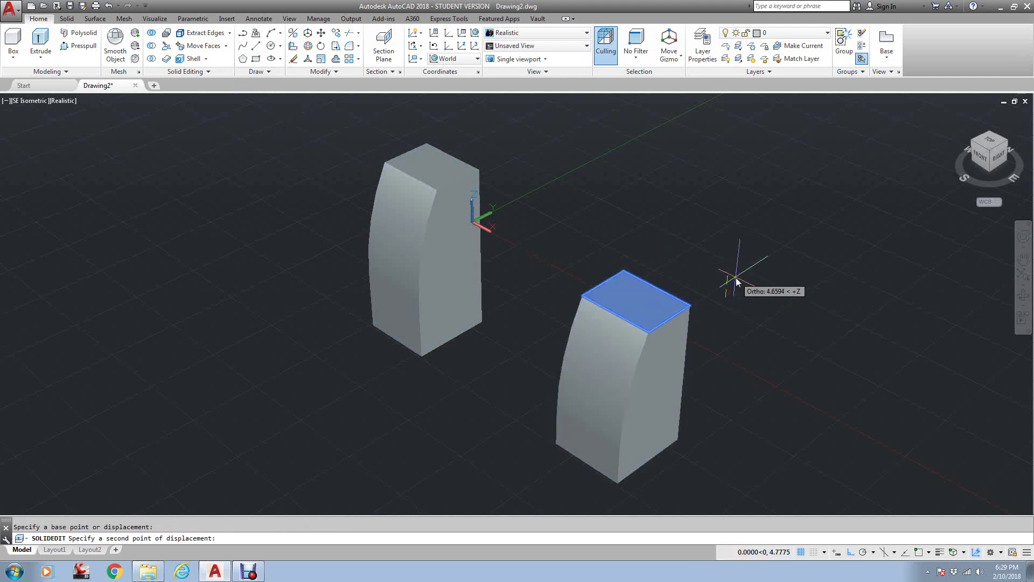
text(7)
key(Return)
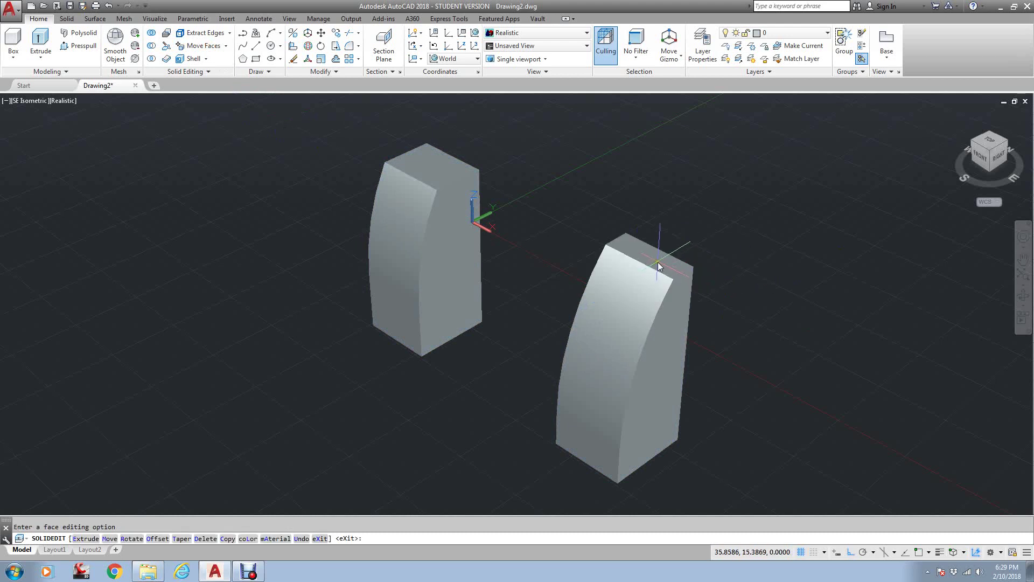
key(Escape)
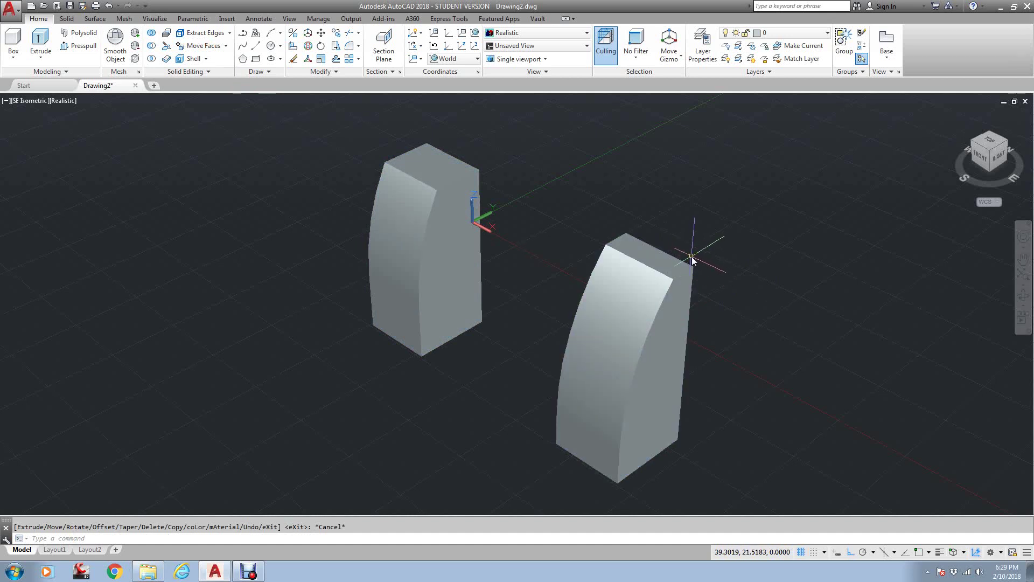
- Move the top, curved, back and both side faces of the solid nearest the origin 20 units along X toward the other solid
middle_drag(447, 189, 514, 320)
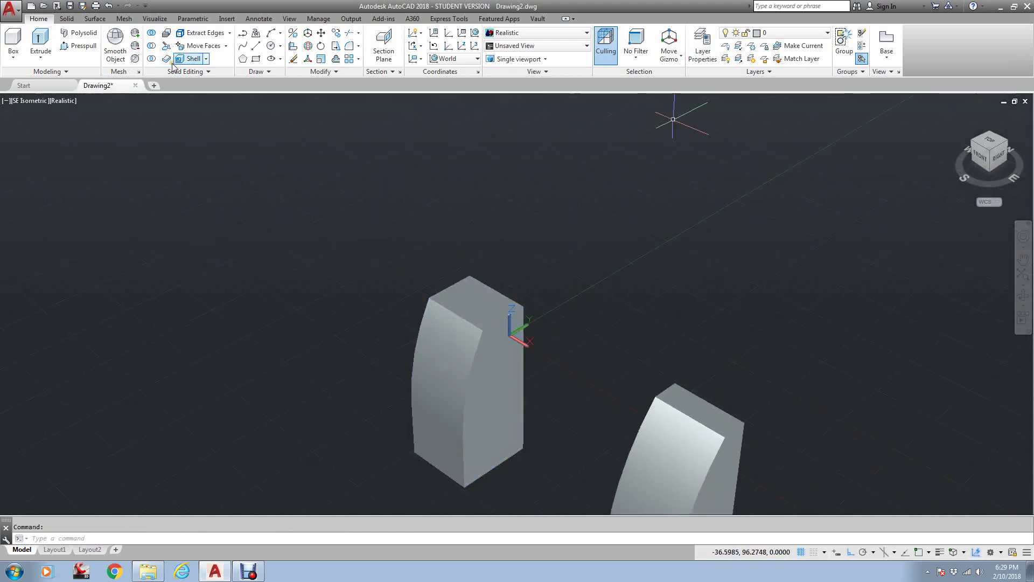
click(195, 46)
click(488, 307)
click(503, 343)
click(458, 346)
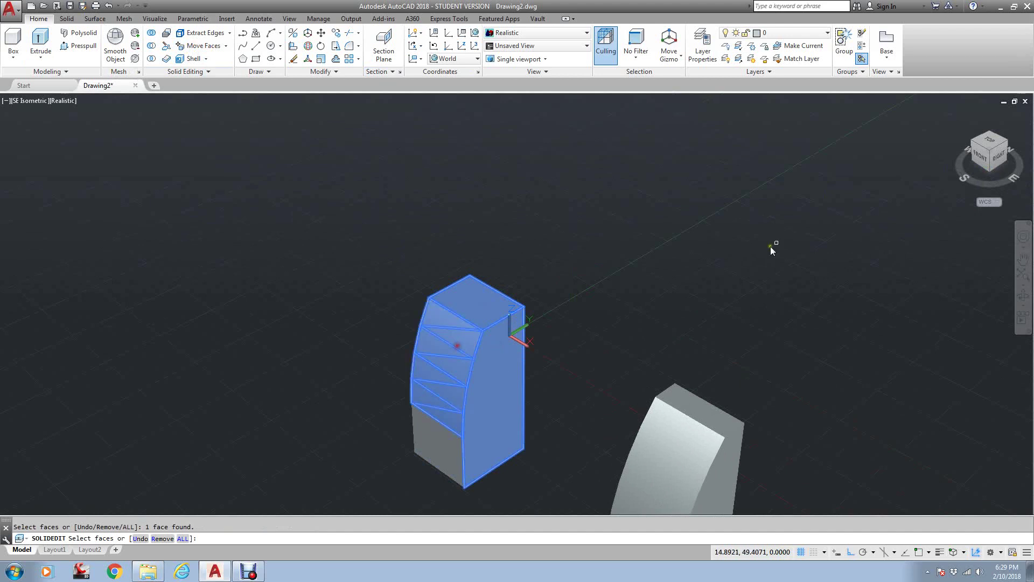
drag(1004, 139, 662, 314)
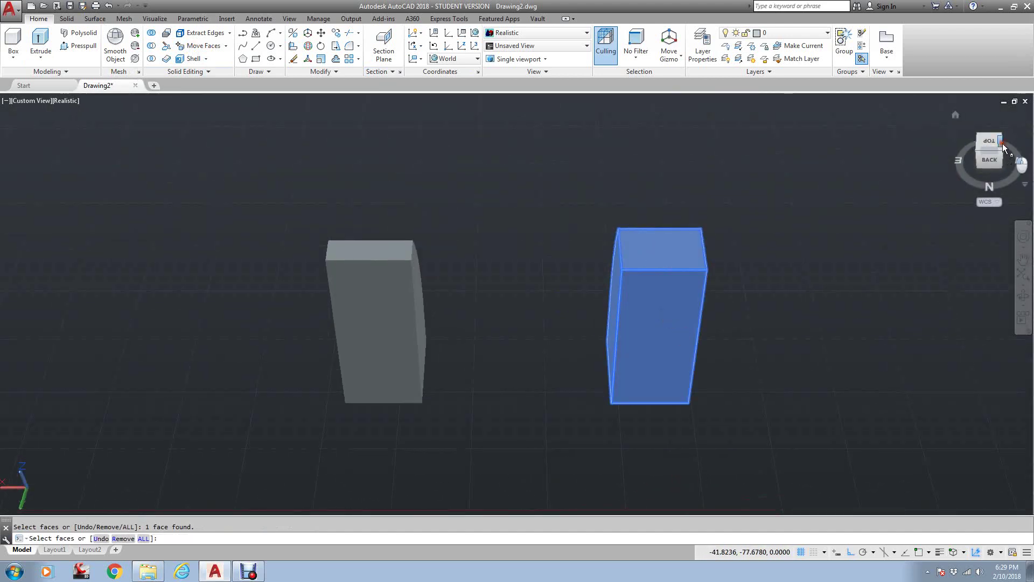
click(1003, 143)
key(Return)
click(424, 371)
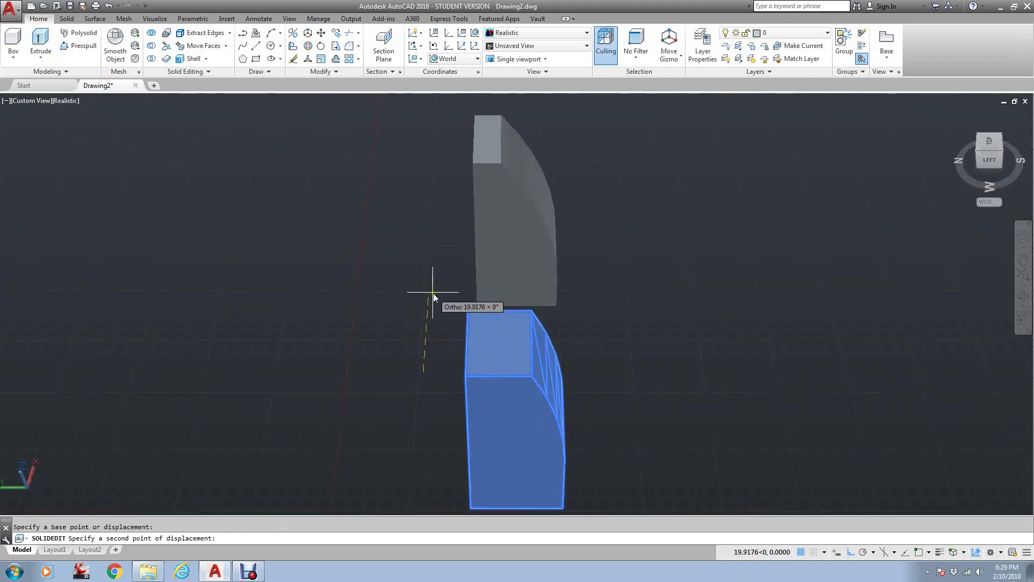
text(20)
key(Return)
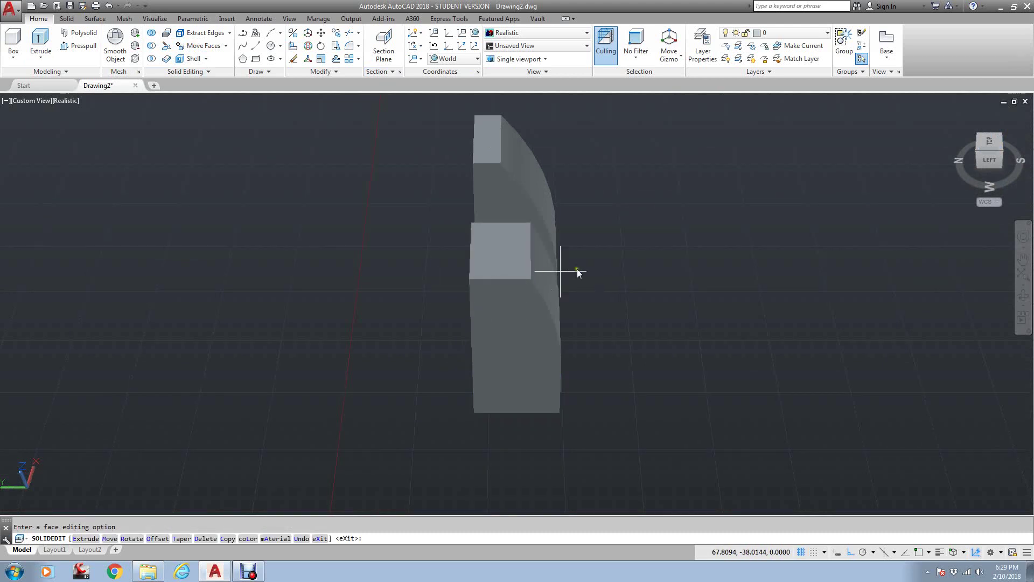
- Undo the 20-unit move along X of the faces on the solid nearest the origin
click(956, 115)
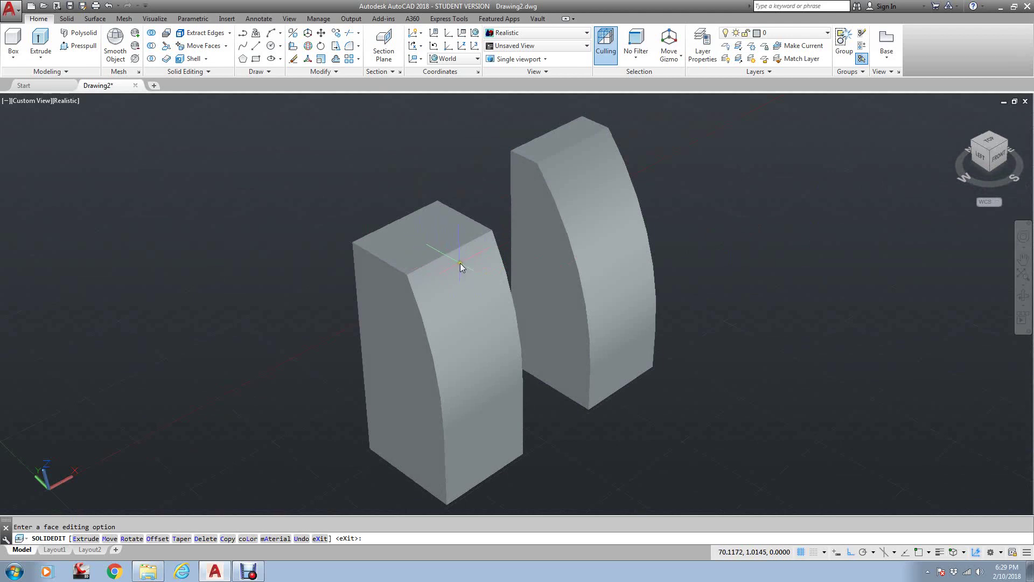
key(ctrl+z)
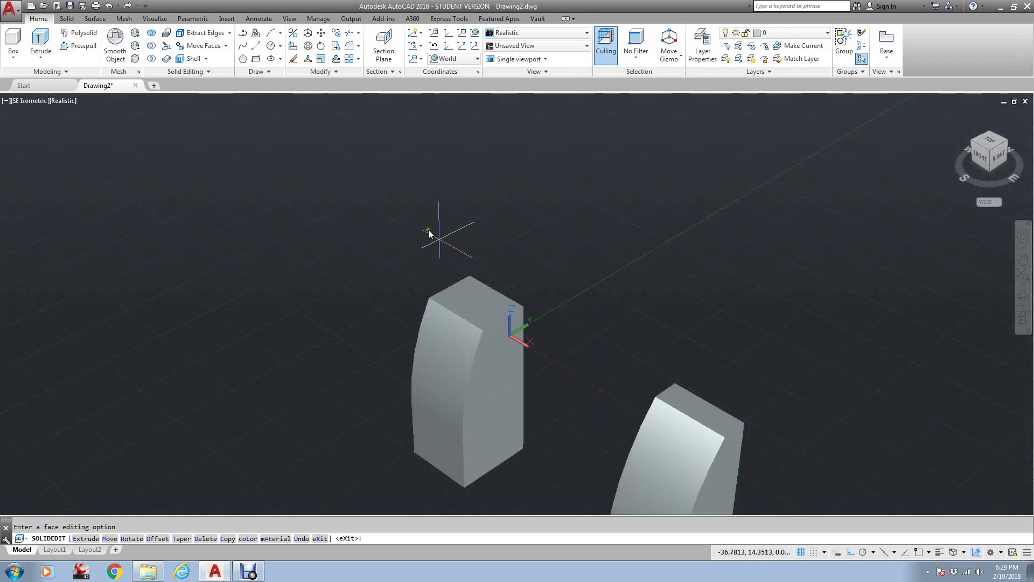
- Move the top, curved, back and both side faces of the solid nearest the origin up along Z
click(204, 46)
click(474, 301)
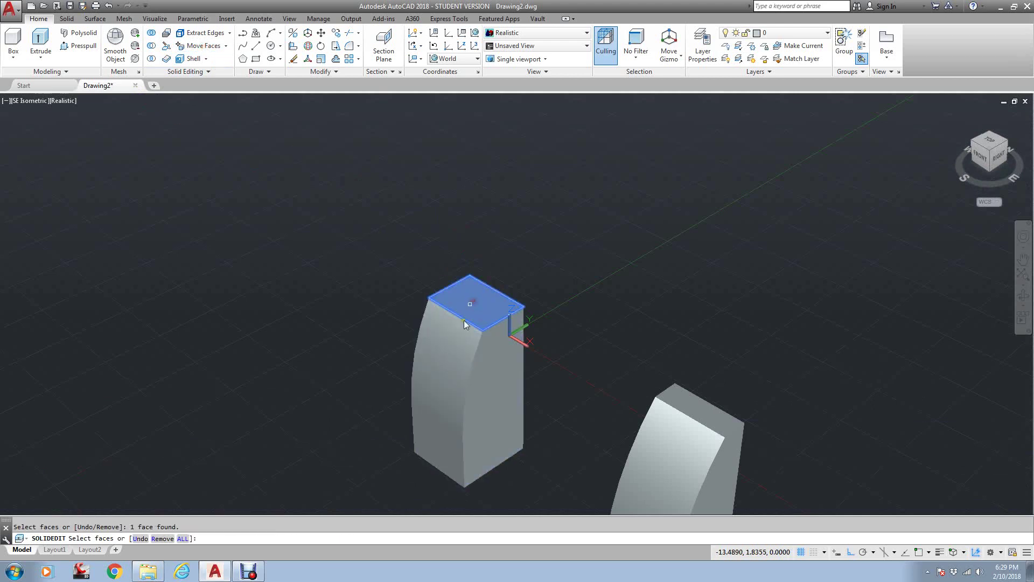
click(459, 343)
click(505, 354)
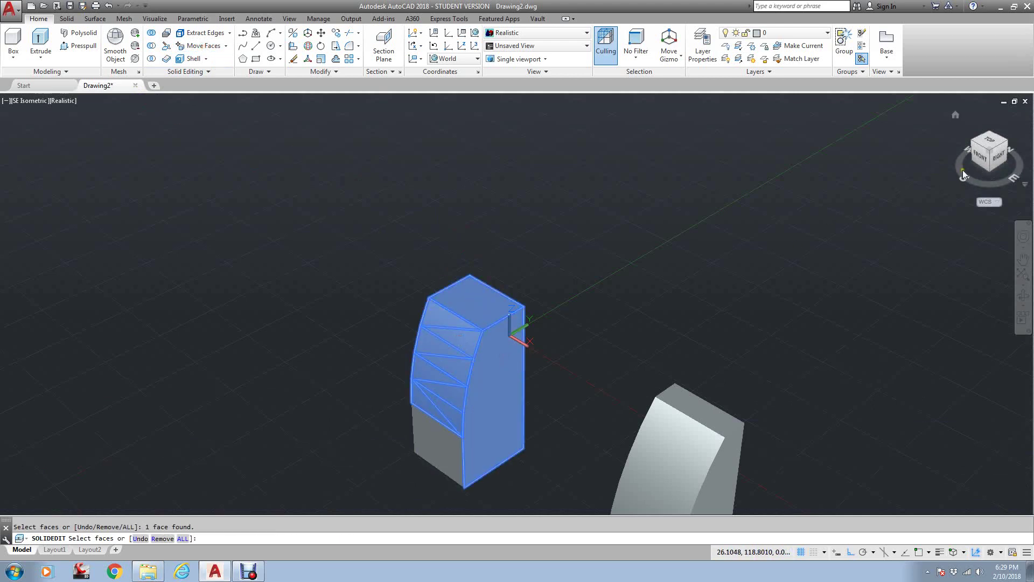
click(1014, 176)
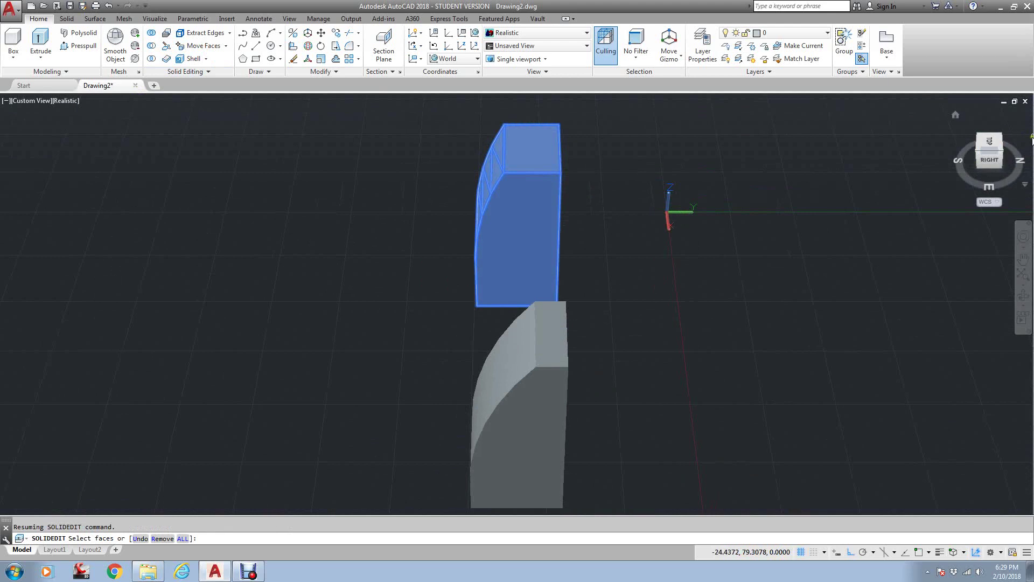
click(1003, 152)
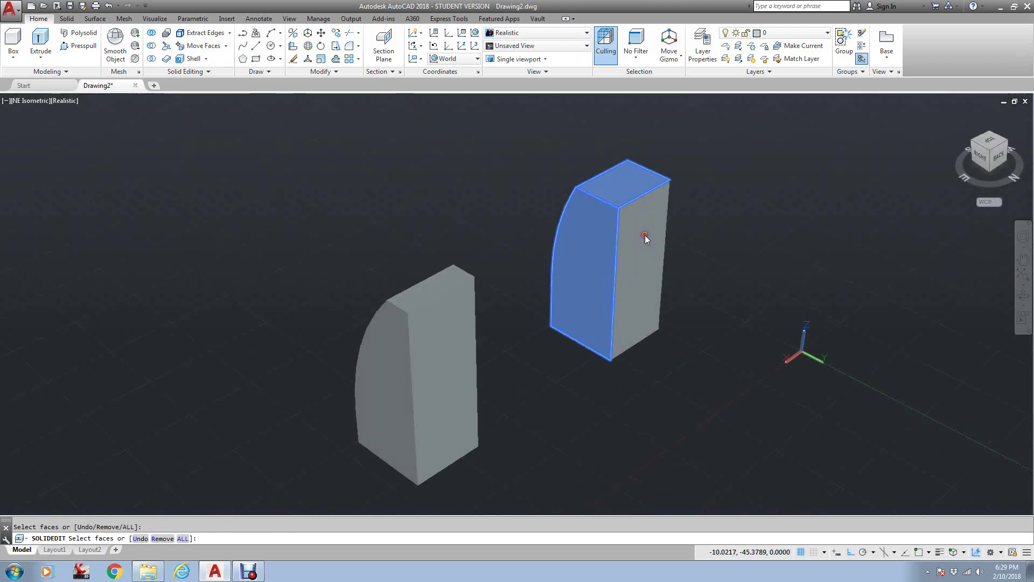
click(645, 236)
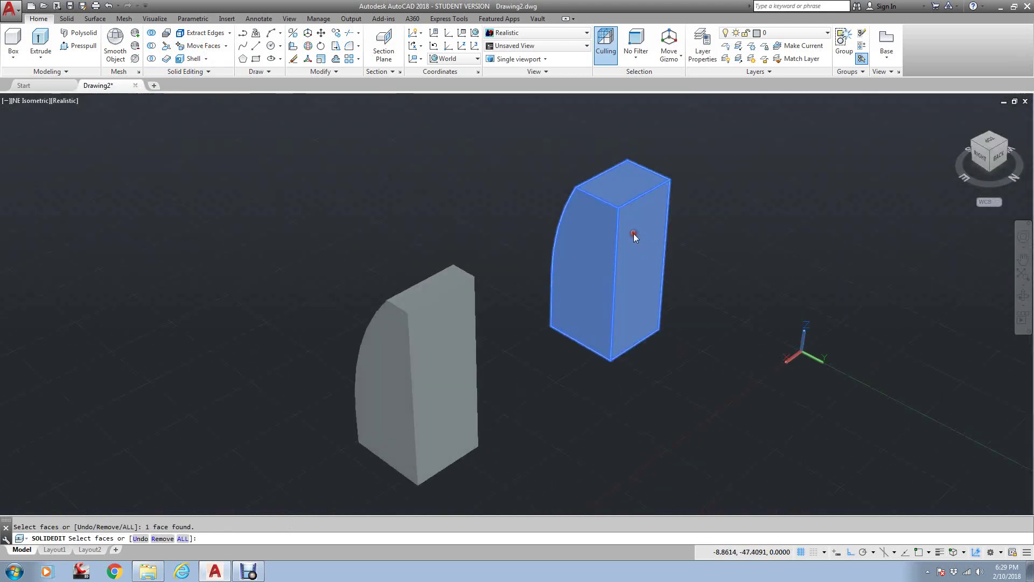
click(1004, 147)
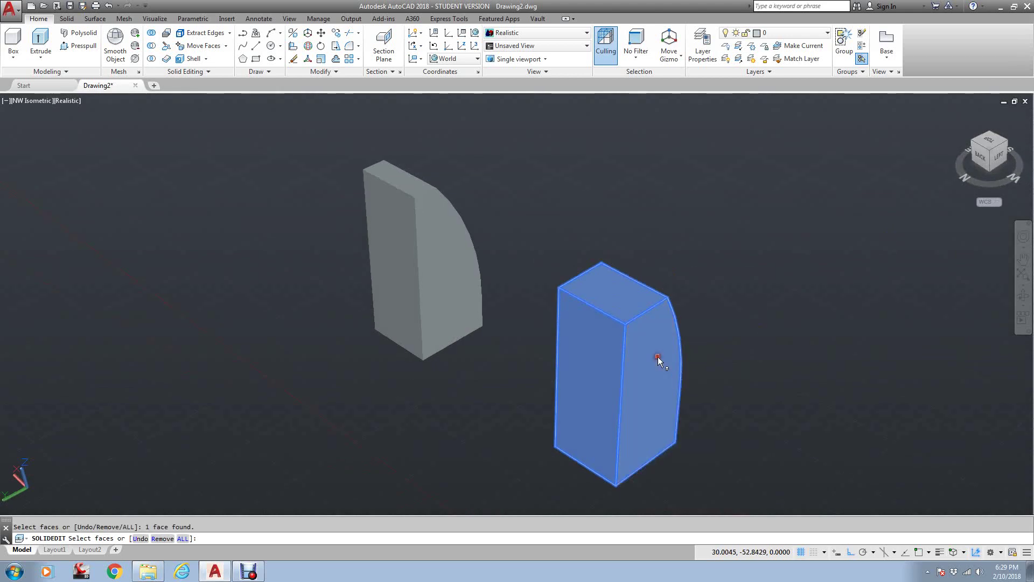
key(Return)
click(651, 278)
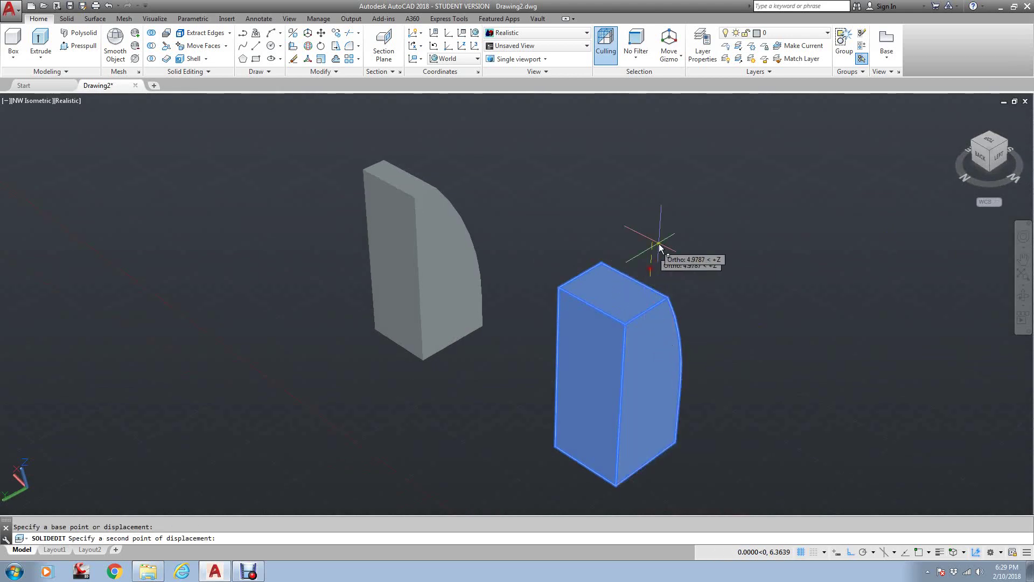
click(646, 196)
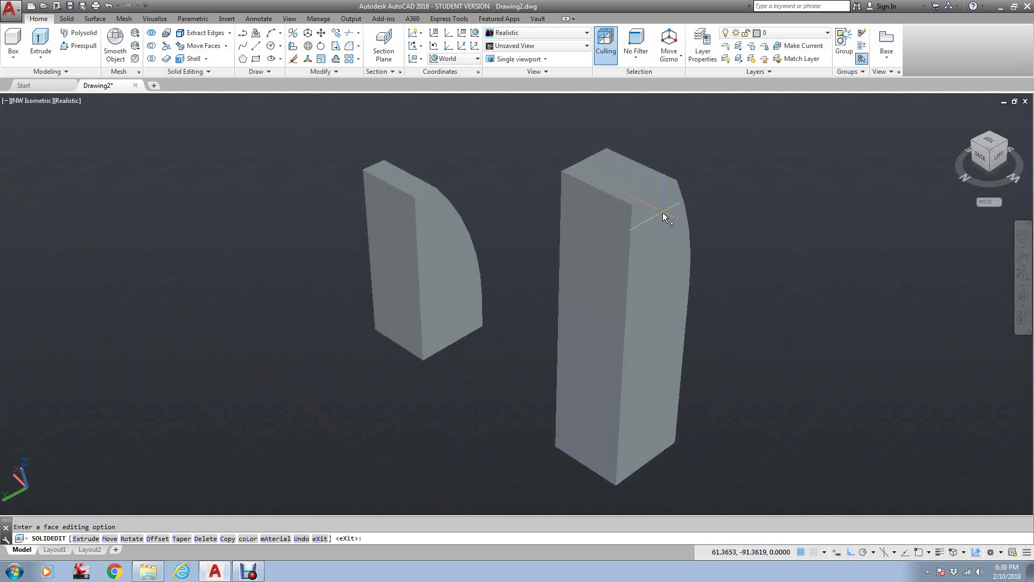
click(999, 145)
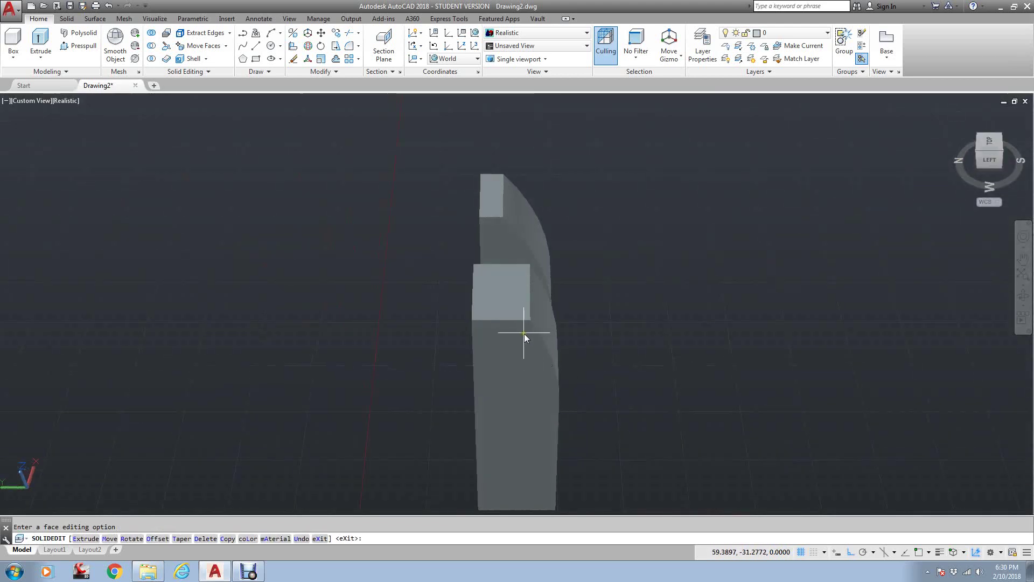
key(Escape)
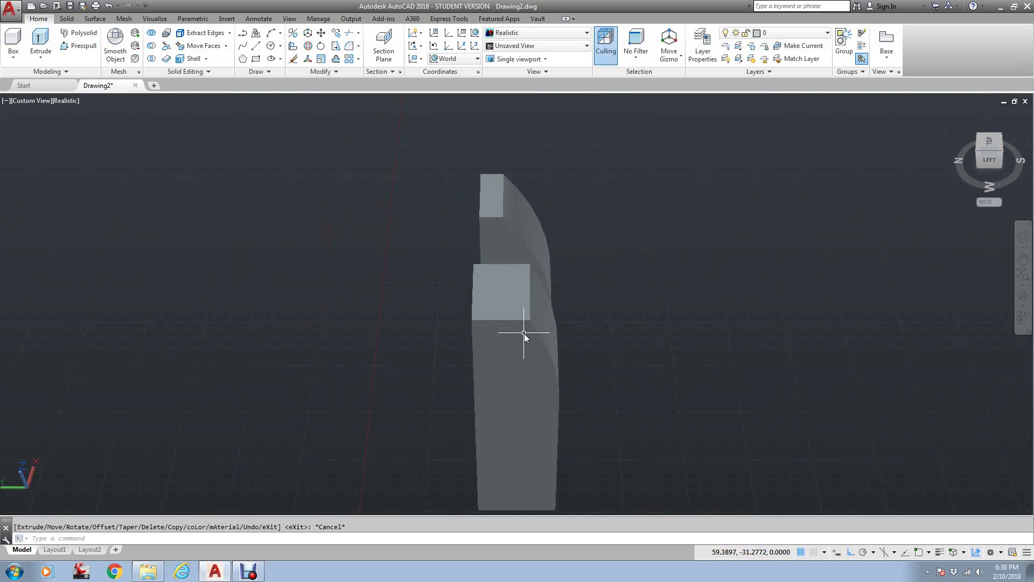
- Undo the upward face moves on both solids, restoring their original heights
click(1004, 155)
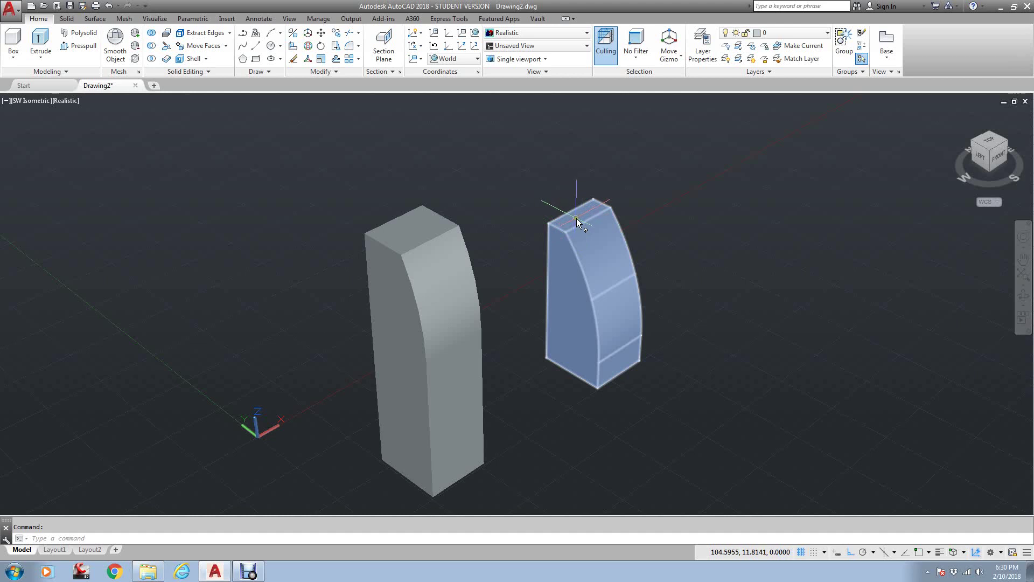
key(ctrl+z)
key(ctrl+z)
key(ctrl+z)
key(ctrl+z)
key(ctrl+z)
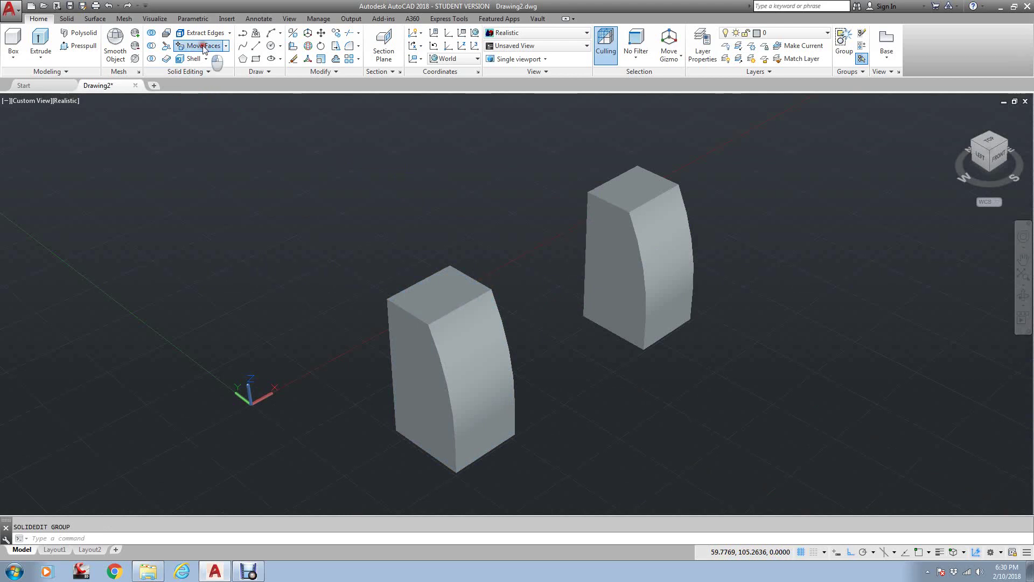
click(203, 46)
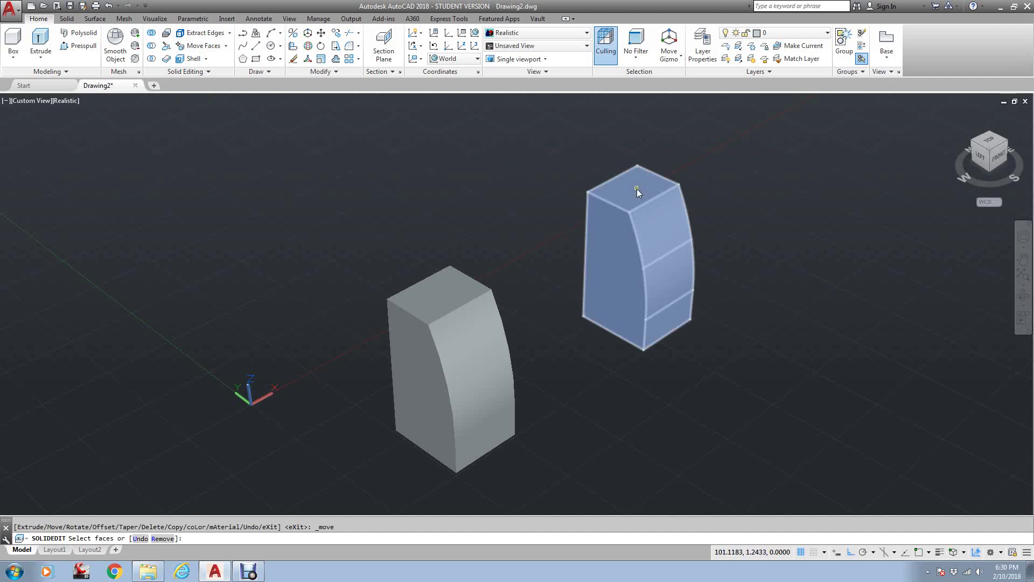
click(637, 188)
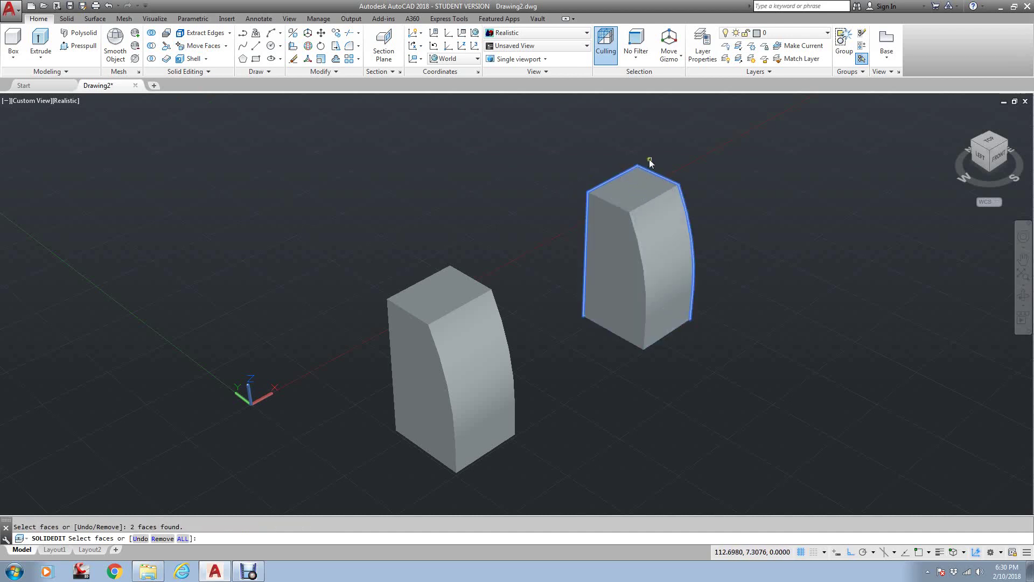
key(Escape)
- Move only the top face of the solid farther from the origin 5 units up along Z
middle_drag(629, 191, 590, 263)
scroll(589, 263, up, 3)
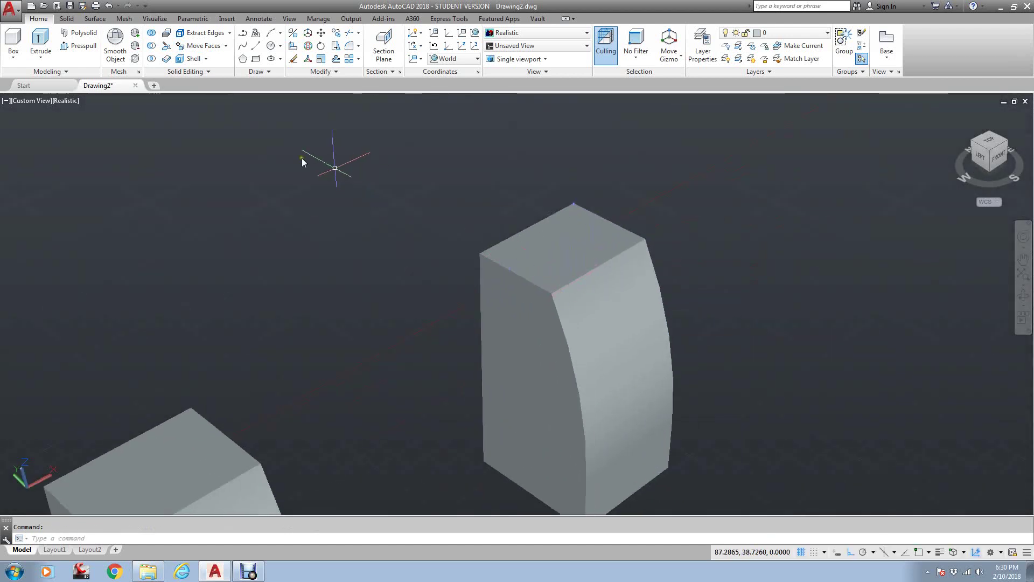
click(204, 46)
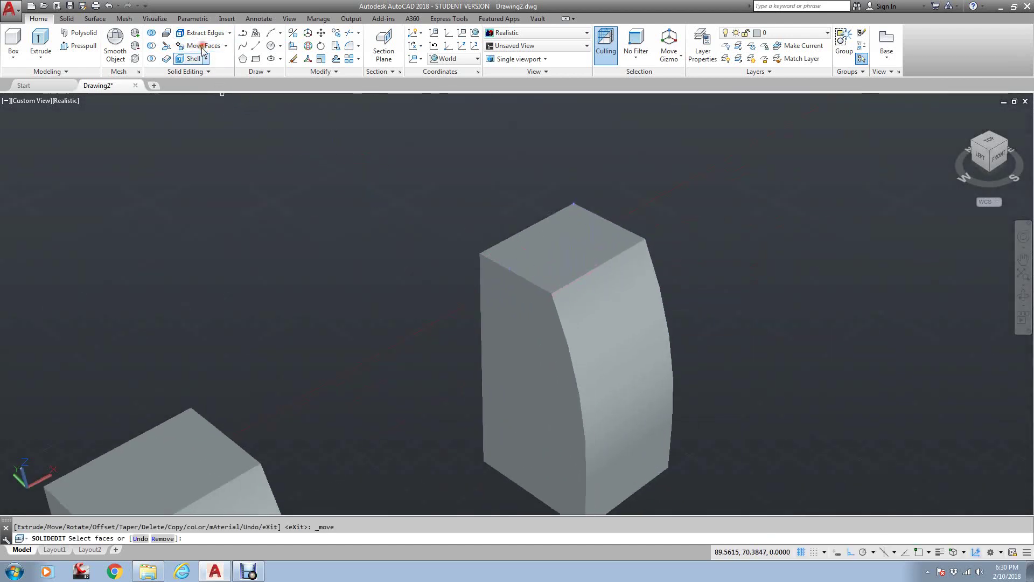
click(560, 261)
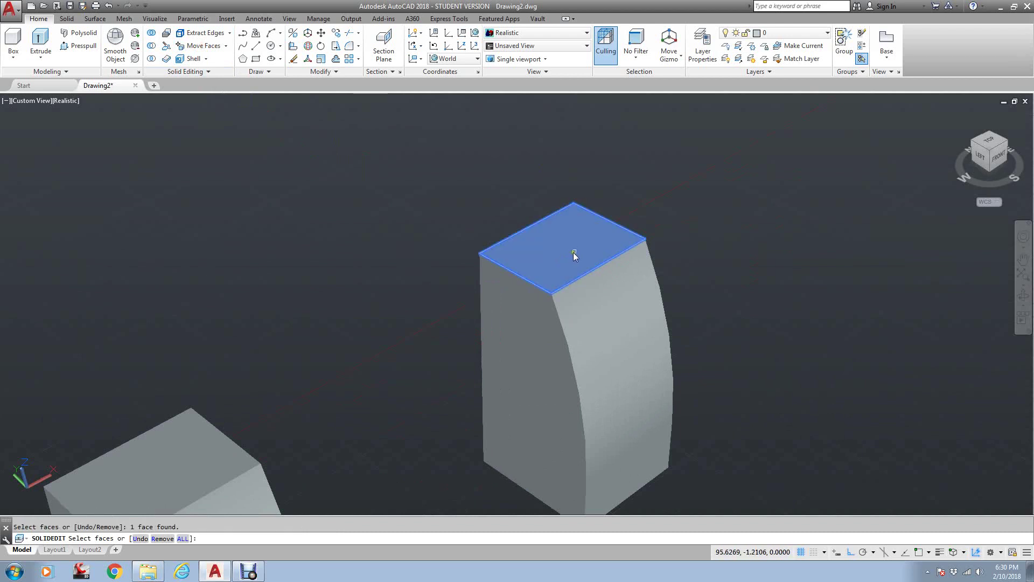
key(Return)
click(673, 226)
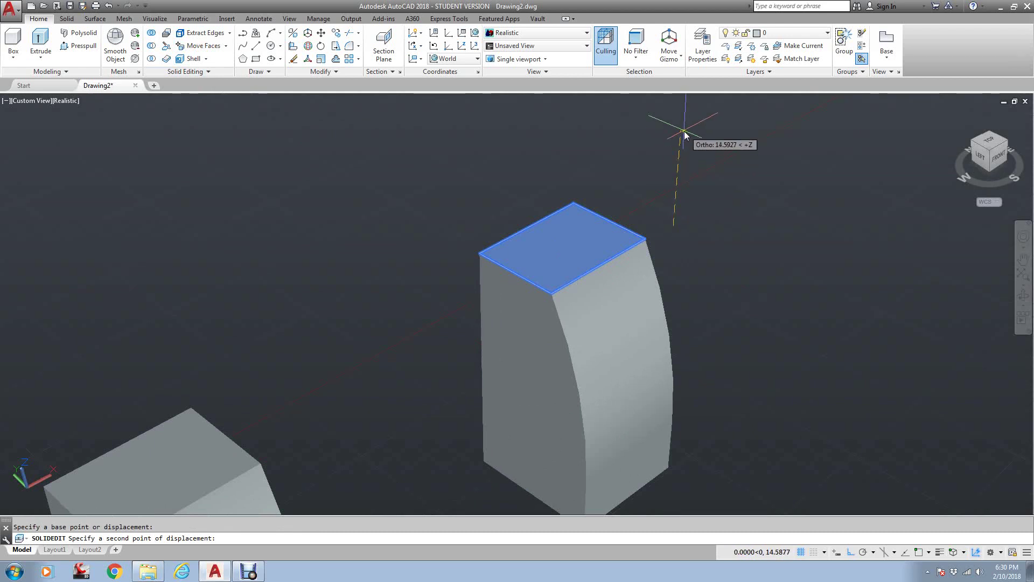
text(5)
key(Return)
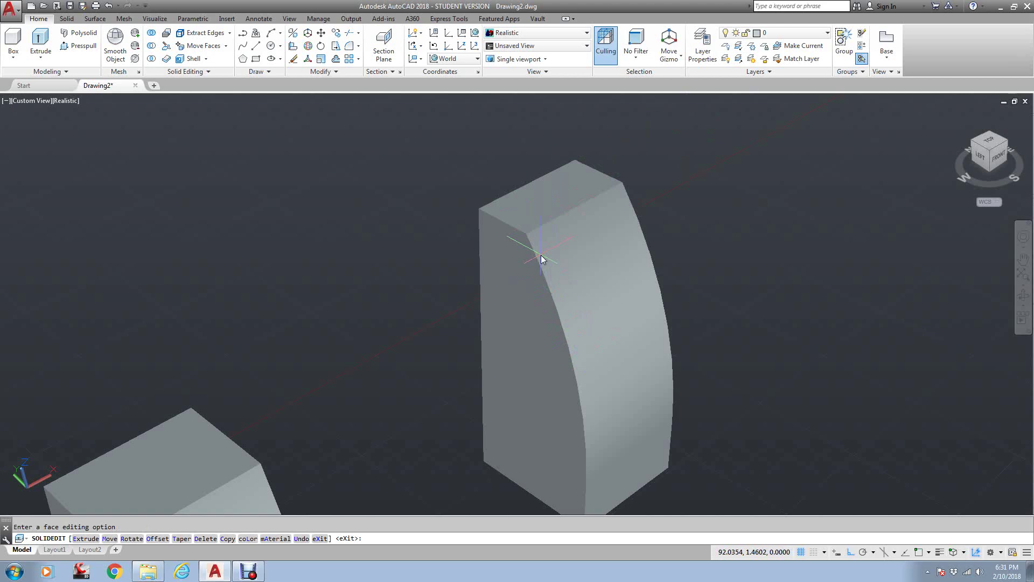
scroll(542, 260, down, 2)
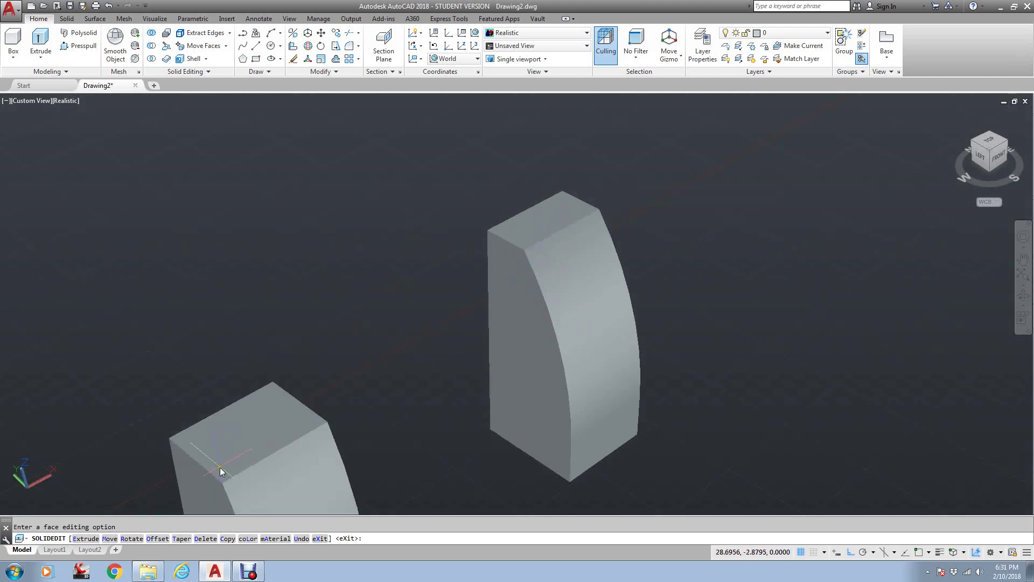
middle_drag(334, 434, 418, 374)
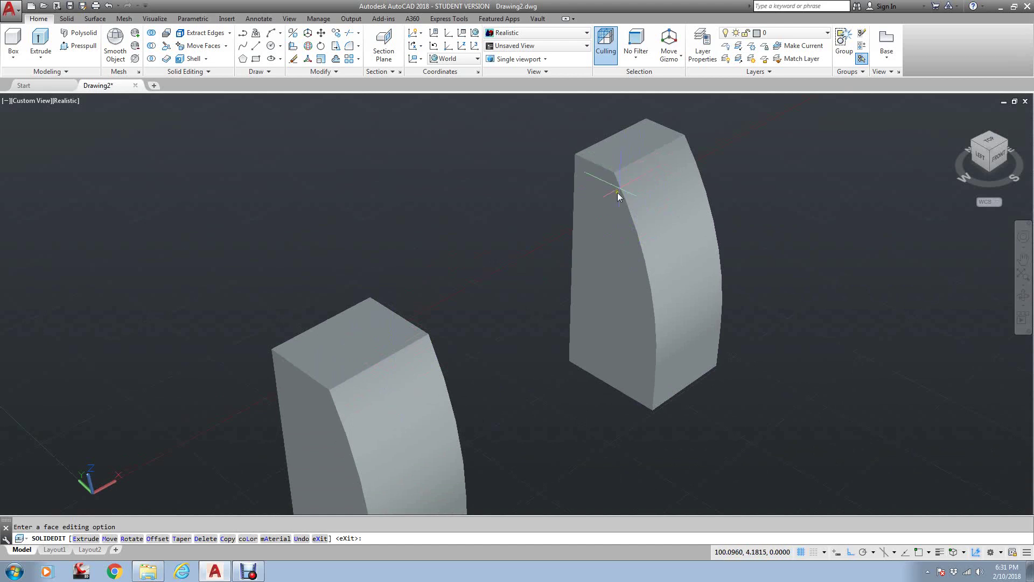
middle_drag(392, 357, 451, 293)
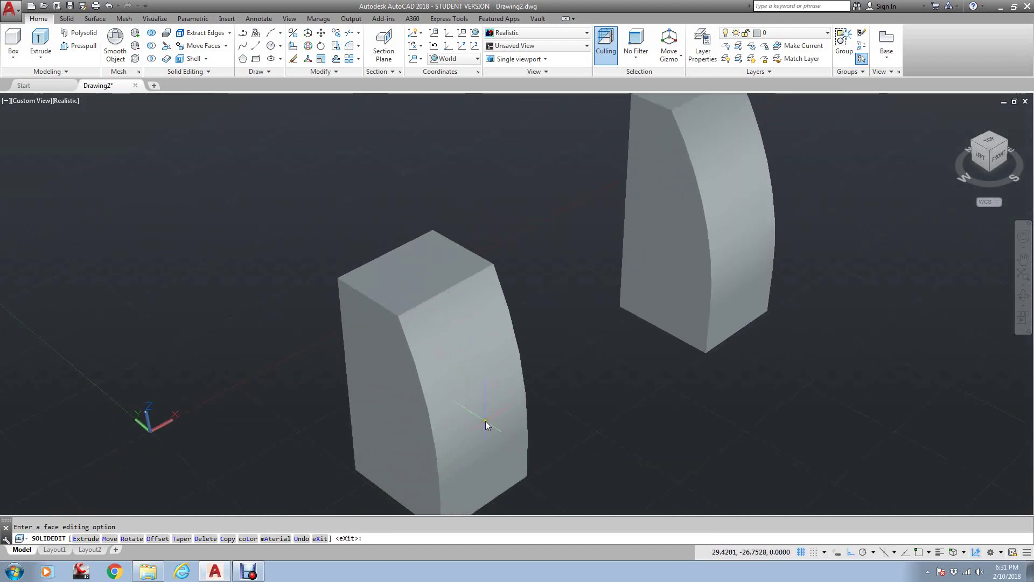